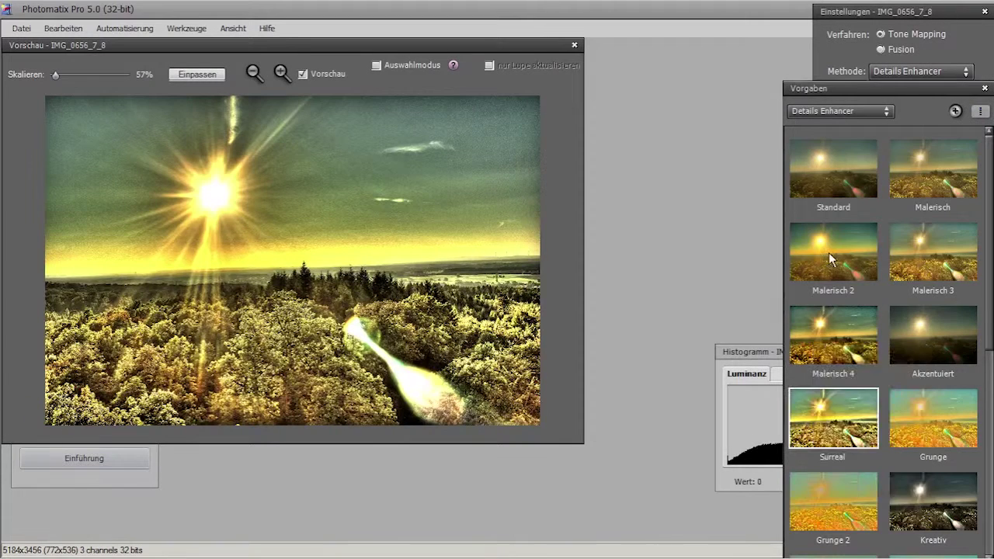
- Preview the Malerisch 4 and Malerisch 2 looks, then apply Tone Compressor with the Fotografisch preset
{"action": "left_click", "coordinate": [853, 348]}
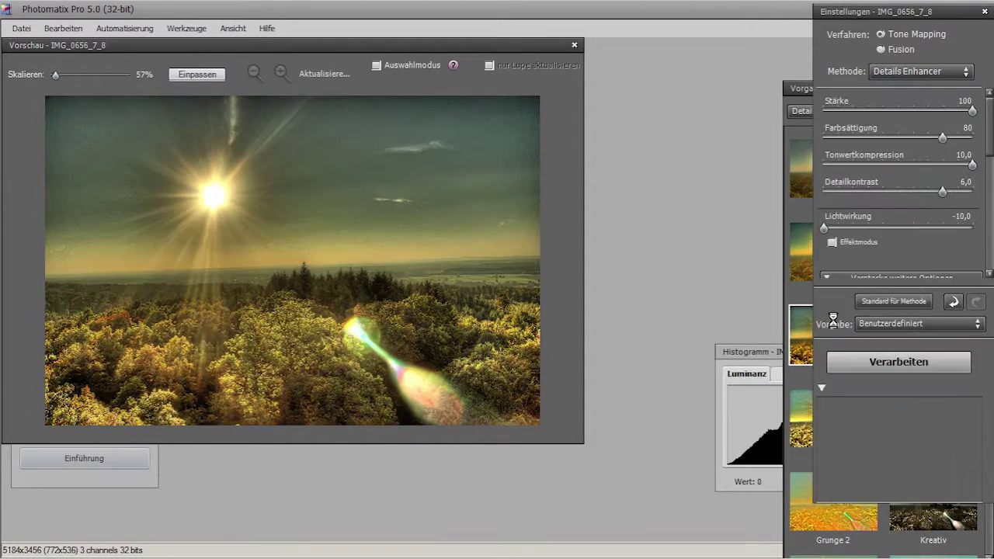
{"action": "left_click", "coordinate": [833, 237]}
{"action": "left_click", "coordinate": [850, 184]}
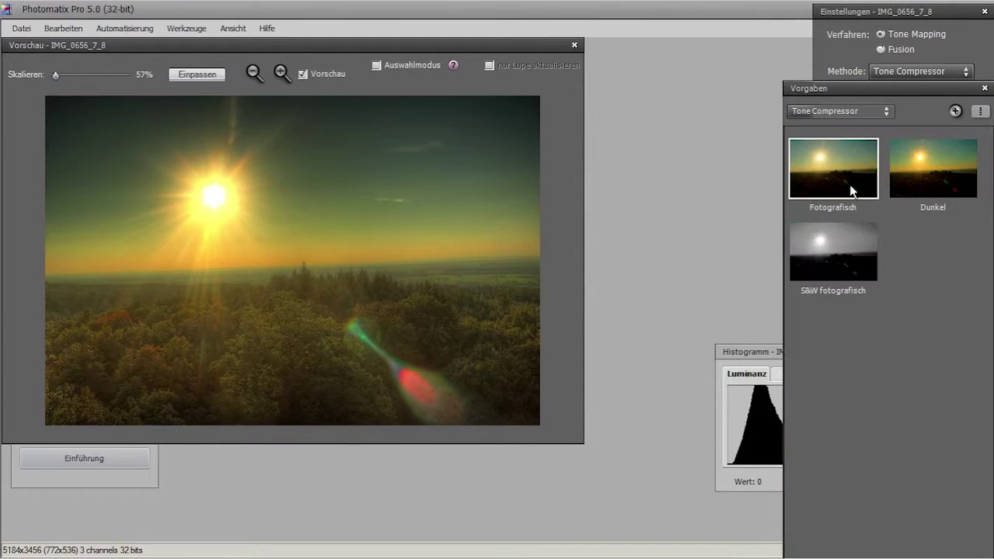
{"action": "left_click", "coordinate": [840, 111]}
{"action": "left_click", "coordinate": [845, 200]}
{"action": "left_click", "coordinate": [834, 339]}
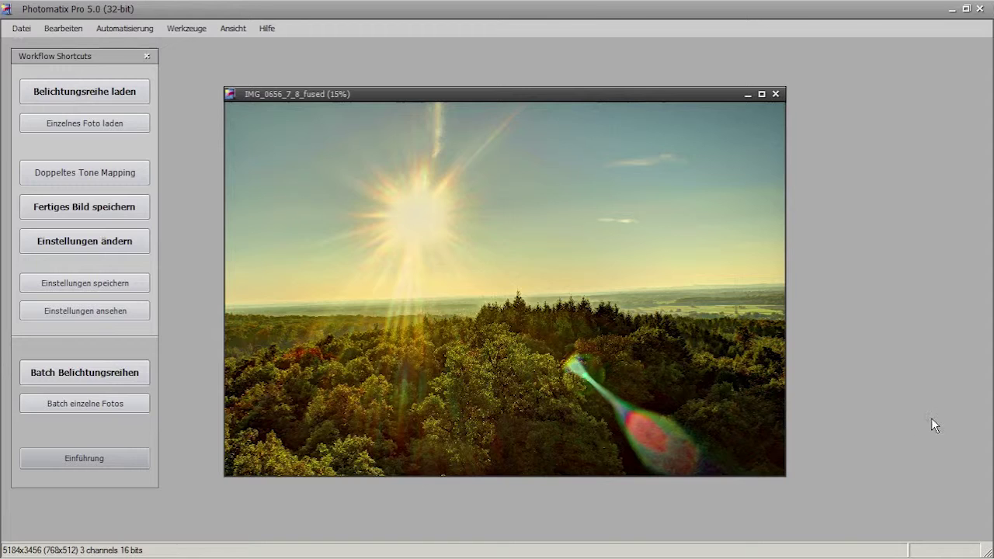
- Save the finished tone-mapped image and confirm the Speichern unter dialog
{"action": "left_click", "coordinate": [85, 207]}
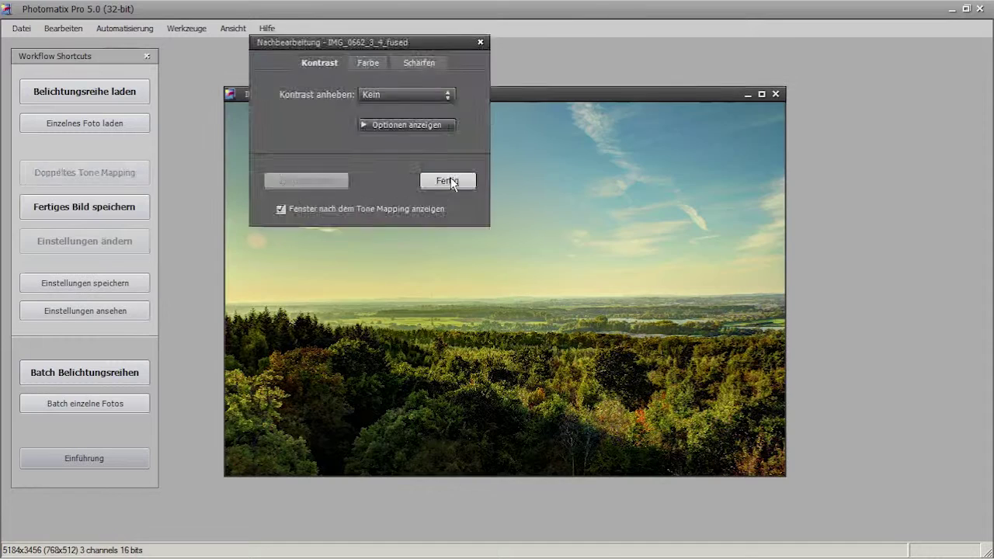
{"action": "left_click", "coordinate": [447, 178]}
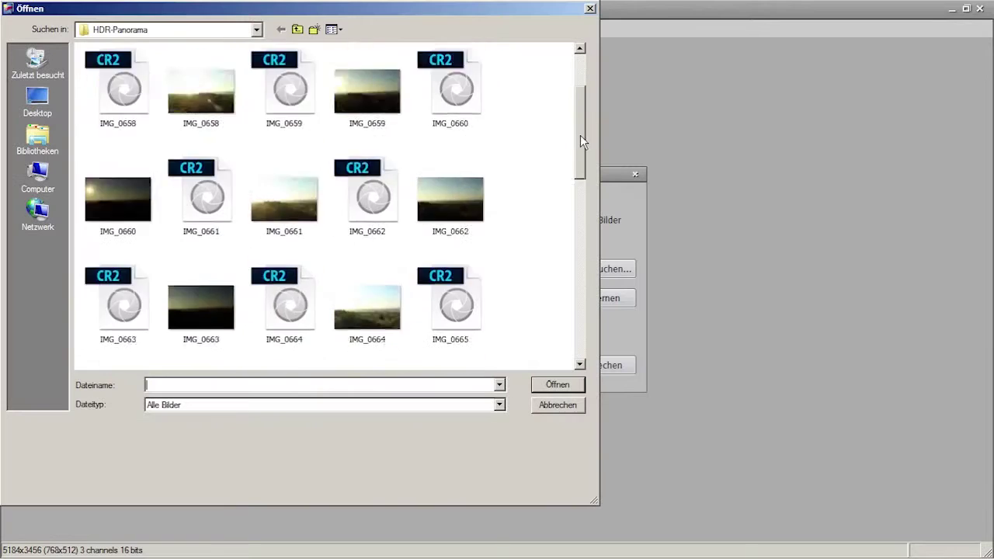
- Load the three IMG_0668–0670 JPGs as a bracket to build the HDR
{"action": "mouse_move", "coordinate": [580, 134]}
{"action": "left_mouse_down"}
{"action": "mouse_move", "coordinate": [572, 213]}
{"action": "mouse_move", "coordinate": [588, 243]}
{"action": "left_mouse_up"}
{"action": "left_click", "coordinate": [115, 333]}
{"action": "left_click", "coordinate": [200, 222], "text": "ctrl"}
{"action": "left_click", "coordinate": [366, 222], "text": "ctrl"}
{"action": "left_click", "coordinate": [557, 385]}
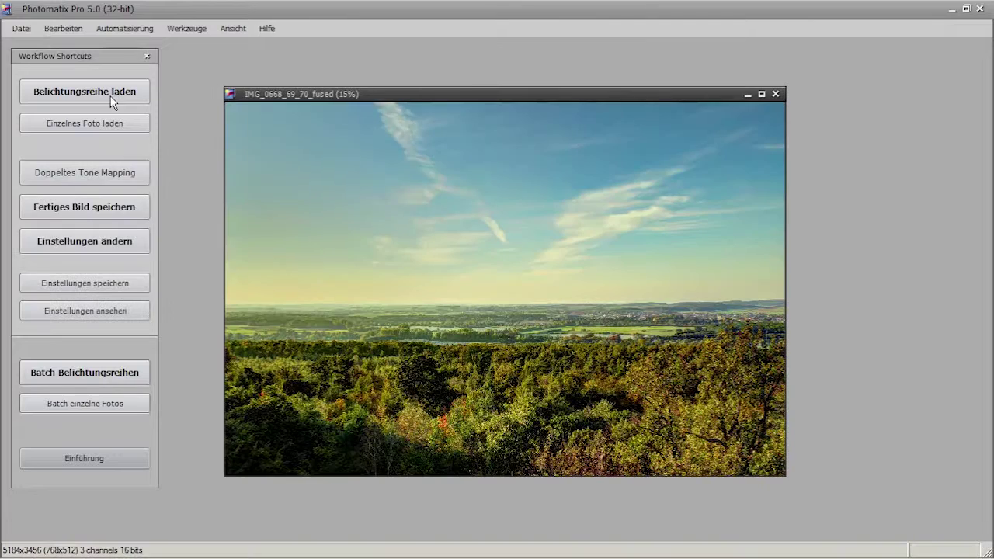
- Save the fused result as m7.tif, close it and start the next bracket's HDR
{"action": "key", "text": "ctrl+s"}
{"action": "key", "text": "BackSpace"}
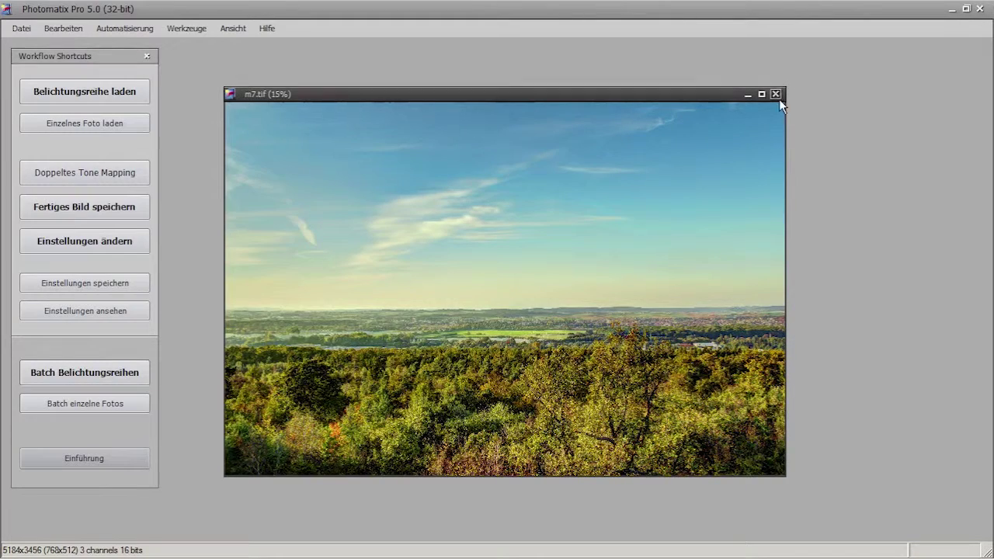
{"action": "left_click", "coordinate": [775, 94]}
{"action": "left_click", "coordinate": [537, 368]}
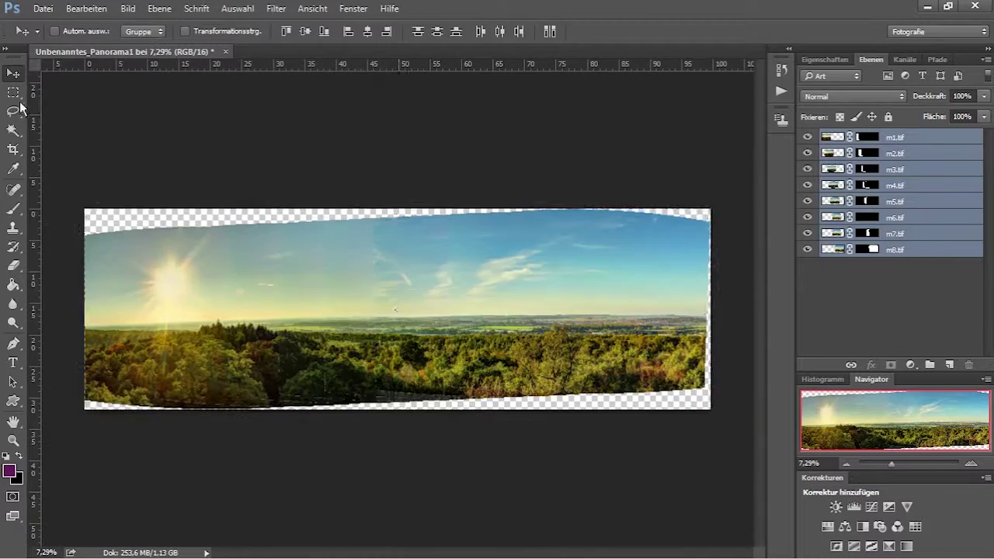
- Crop the transparent top and bottom edges off the panorama
{"action": "left_click", "coordinate": [14, 149]}
{"action": "left_click_drag", "start_coordinate": [397, 224], "coordinate": [398, 248]}
{"action": "left_click_drag", "start_coordinate": [398, 386], "coordinate": [399, 371]}
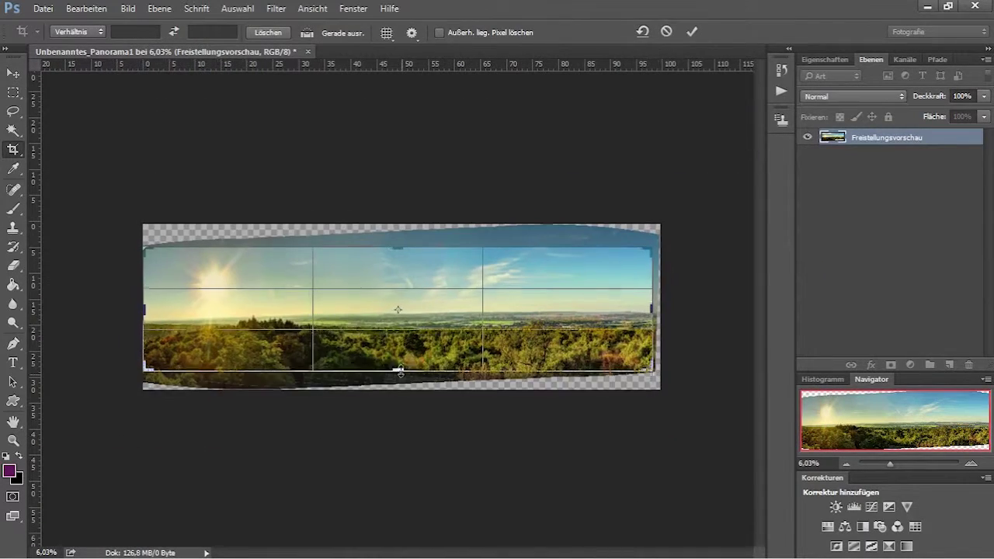
{"action": "left_click", "coordinate": [691, 32]}
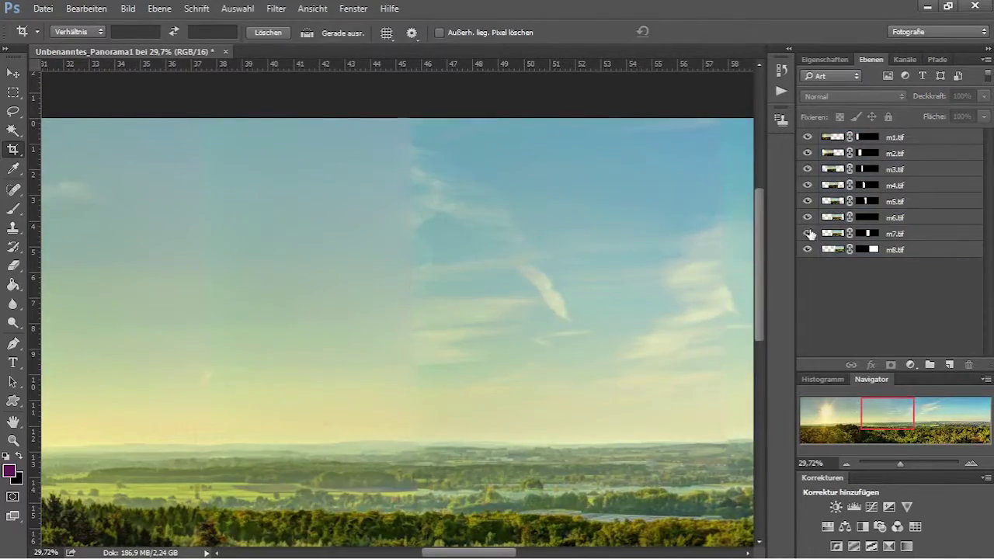
- Touch up the m5 layer mask with the brush and group the m1–m8 layers
{"action": "scroll", "coordinate": [410, 237], "scroll_direction": "down", "scroll_amount": 5}
{"action": "left_click", "coordinate": [868, 201]}
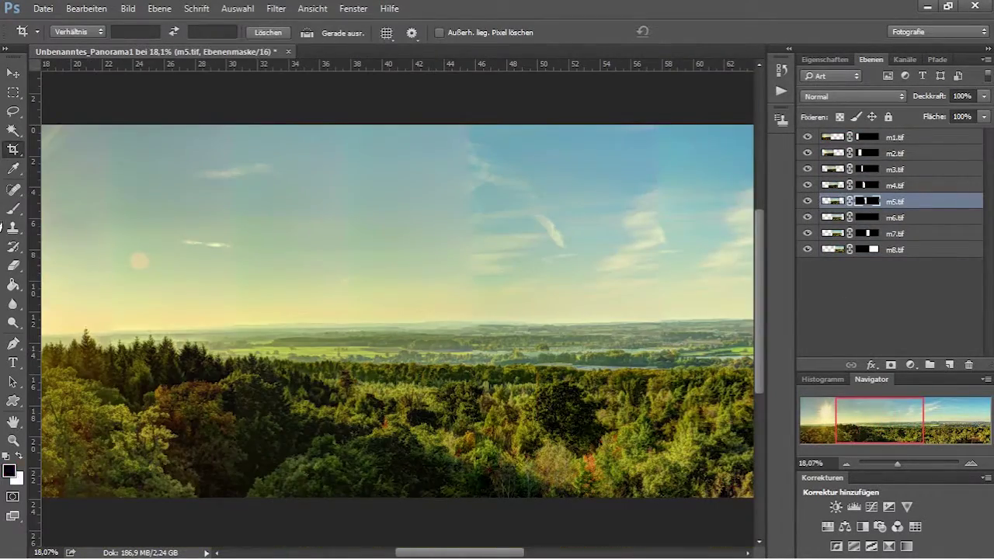
{"action": "key", "text": "b"}
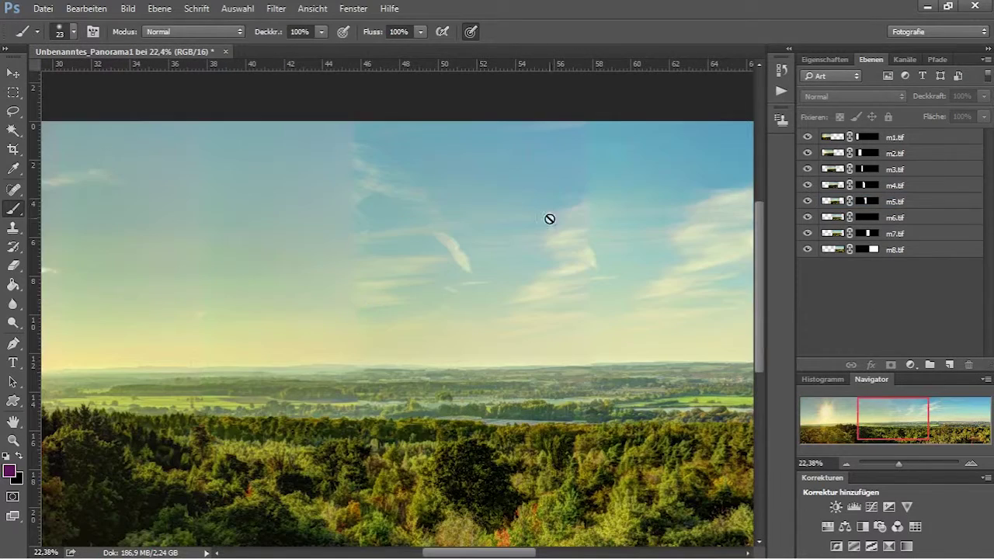
{"action": "key", "text": "s"}
{"action": "key", "text": "ctrl+g"}
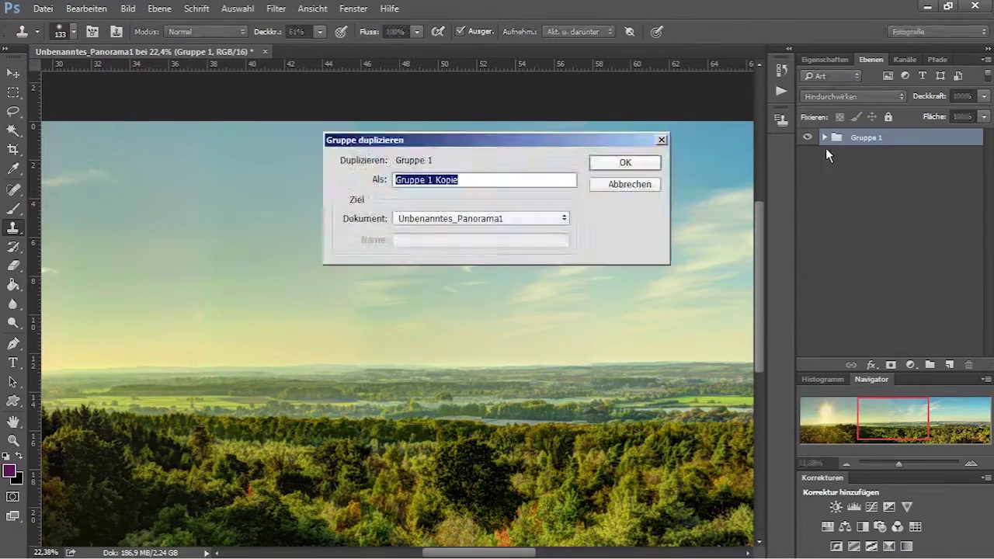
- Merge the duplicated group into one layer and set the retouching brush size to 235
{"action": "key", "text": "Return"}
{"action": "key", "text": "ctrl+e"}
{"action": "scroll", "coordinate": [528, 209], "scroll_direction": "left", "scroll_amount": 5}
{"action": "right_click", "coordinate": [565, 166]}
{"action": "left_click", "coordinate": [510, 173]}
{"action": "key", "text": "Return"}
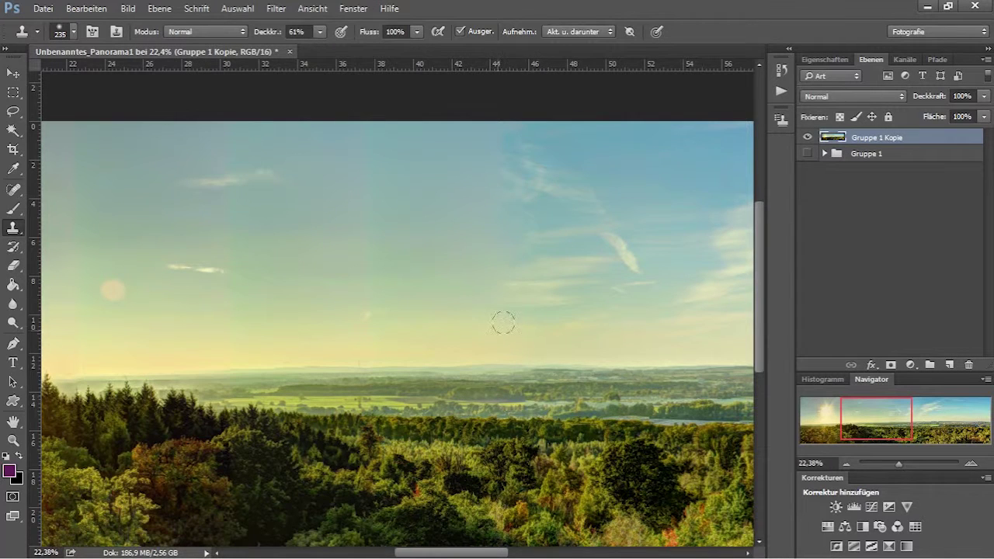
- Add a Color Lookup adjustment layer and try the Candlelight look
{"action": "scroll", "coordinate": [525, 231], "scroll_direction": "down", "scroll_amount": 3}
{"action": "scroll", "coordinate": [483, 453], "scroll_direction": "up", "scroll_amount": 3}
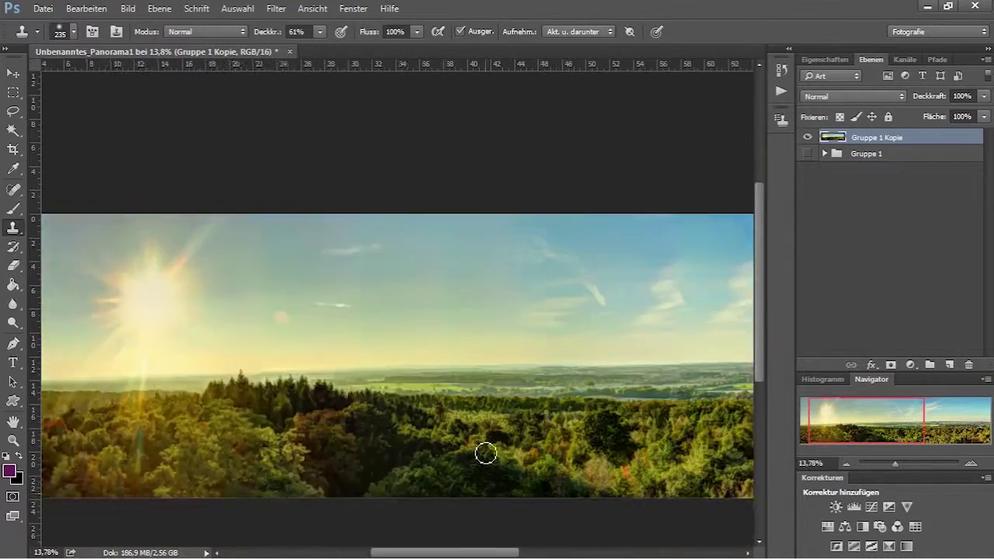
{"action": "scroll", "coordinate": [454, 233], "scroll_direction": "up", "scroll_amount": 2}
{"action": "scroll", "coordinate": [280, 266], "scroll_direction": "down", "scroll_amount": 5}
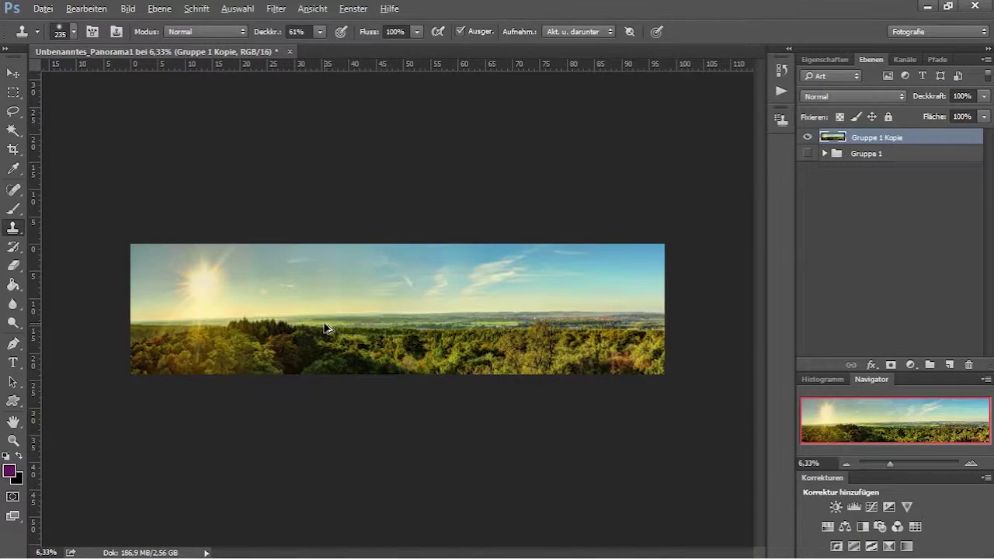
{"action": "scroll", "coordinate": [327, 326], "scroll_direction": "down", "scroll_amount": 1}
{"action": "left_click", "coordinate": [915, 526]}
{"action": "left_click", "coordinate": [938, 104]}
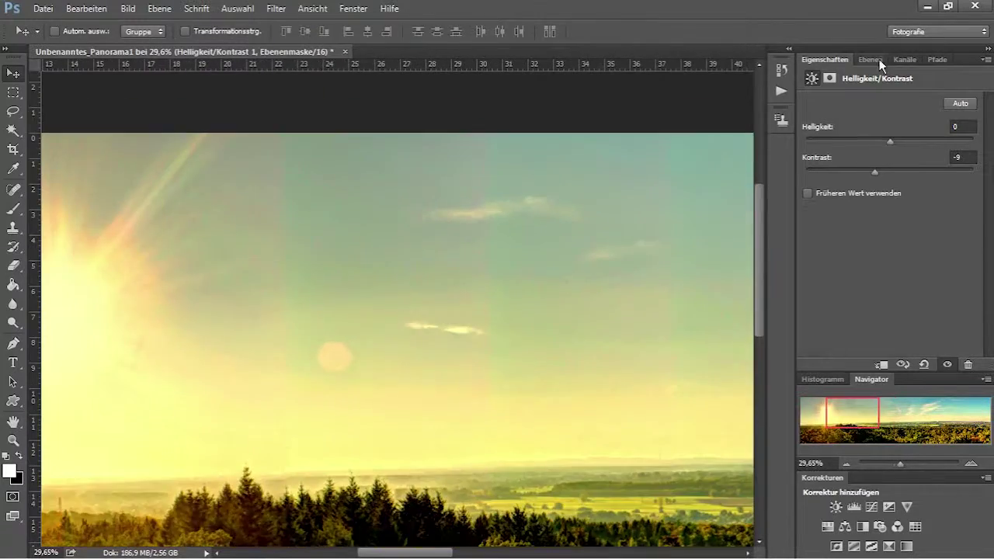
- Set clone opacity to 23%, shift the Selective Color cyans, then switch to yellows
{"action": "left_click", "coordinate": [871, 60]}
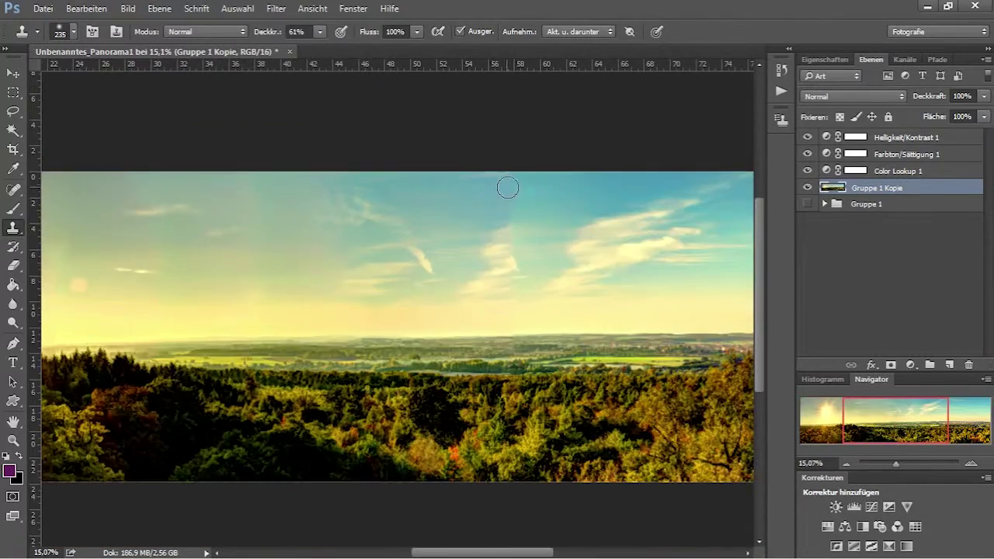
{"action": "left_click_drag", "start_coordinate": [319, 32], "coordinate": [293, 51]}
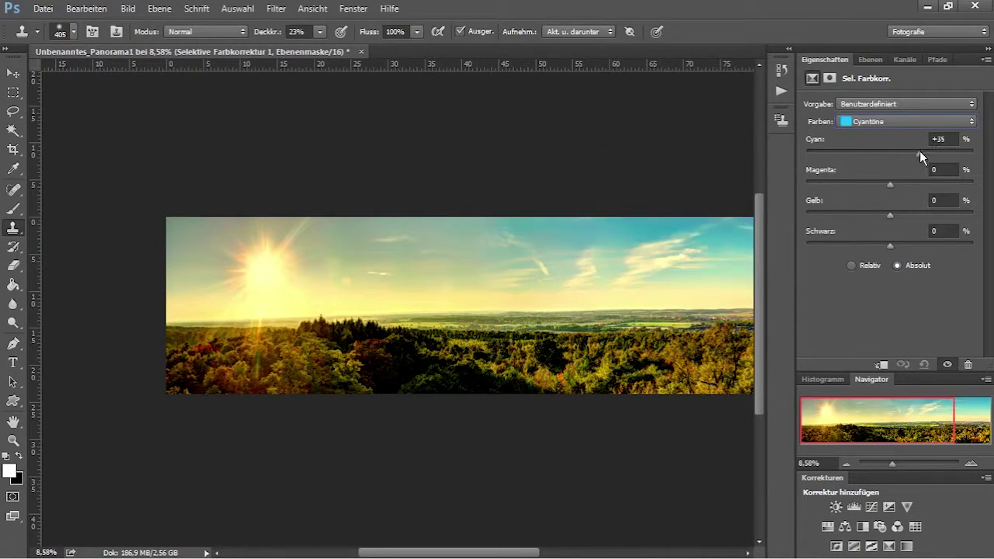
{"action": "mouse_move", "coordinate": [890, 153]}
{"action": "left_mouse_down"}
{"action": "mouse_move", "coordinate": [912, 153]}
{"action": "mouse_move", "coordinate": [901, 184]}
{"action": "left_mouse_up"}
{"action": "mouse_move", "coordinate": [890, 214]}
{"action": "left_mouse_down"}
{"action": "mouse_move", "coordinate": [912, 215]}
{"action": "mouse_move", "coordinate": [864, 189]}
{"action": "mouse_move", "coordinate": [906, 189]}
{"action": "left_mouse_up"}
{"action": "key", "text": "v"}
{"action": "left_click", "coordinate": [905, 121]}
{"action": "left_click", "coordinate": [870, 132]}
- Clone-stamp the sky at 55% opacity with the whole panorama in view
{"action": "key", "text": "ctrl+0"}
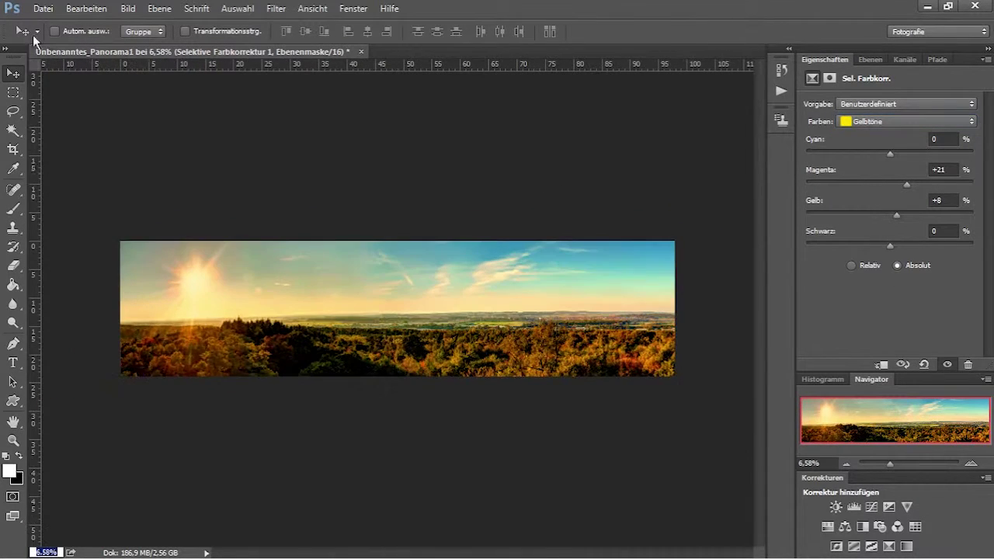
{"action": "right_click", "coordinate": [13, 227]}
{"action": "left_click", "coordinate": [70, 247]}
{"action": "scroll", "coordinate": [366, 277], "scroll_direction": "up", "scroll_amount": 3}
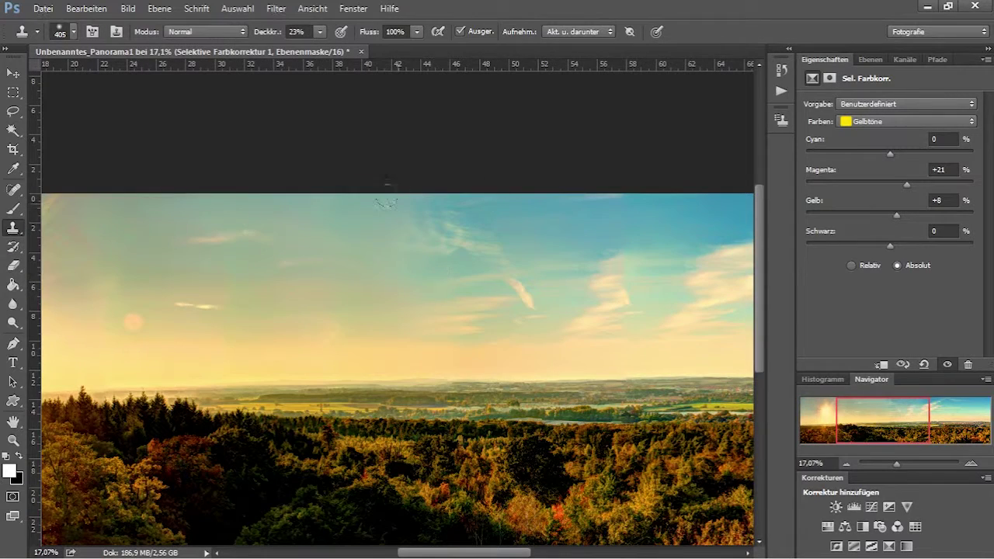
{"action": "key", "text": "5"}
{"action": "key", "text": "5"}
{"action": "scroll", "coordinate": [485, 339], "scroll_direction": "down", "scroll_amount": 2}
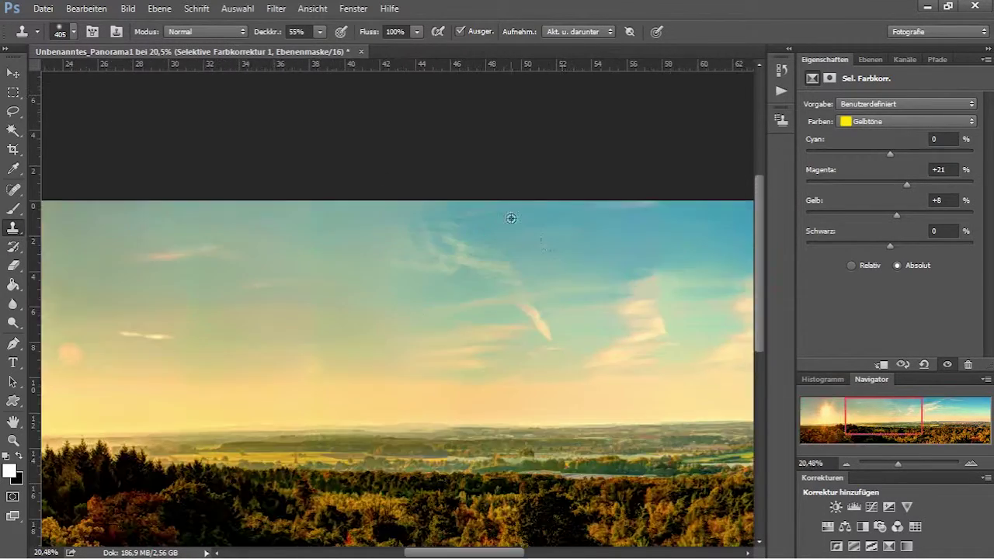
{"action": "scroll", "coordinate": [485, 338], "scroll_direction": "down", "scroll_amount": 2}
- Add a Levels layer with midtones at 1,12 and a Soft Light black-and-white layer
{"action": "left_click", "coordinate": [854, 506]}
{"action": "left_click_drag", "start_coordinate": [898, 208], "coordinate": [896, 209]}
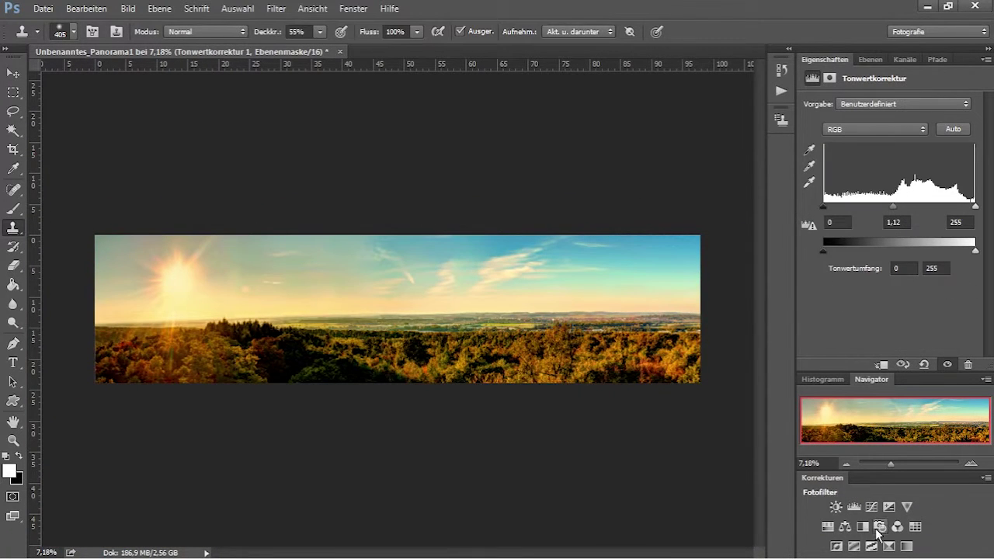
{"action": "left_click", "coordinate": [845, 527]}
{"action": "left_click", "coordinate": [852, 95]}
{"action": "left_click", "coordinate": [870, 278]}
- Lower the Schwarzweiß layer to 23%, sample a colour, and compare with grading off
{"action": "left_click_drag", "start_coordinate": [983, 96], "coordinate": [926, 113]}
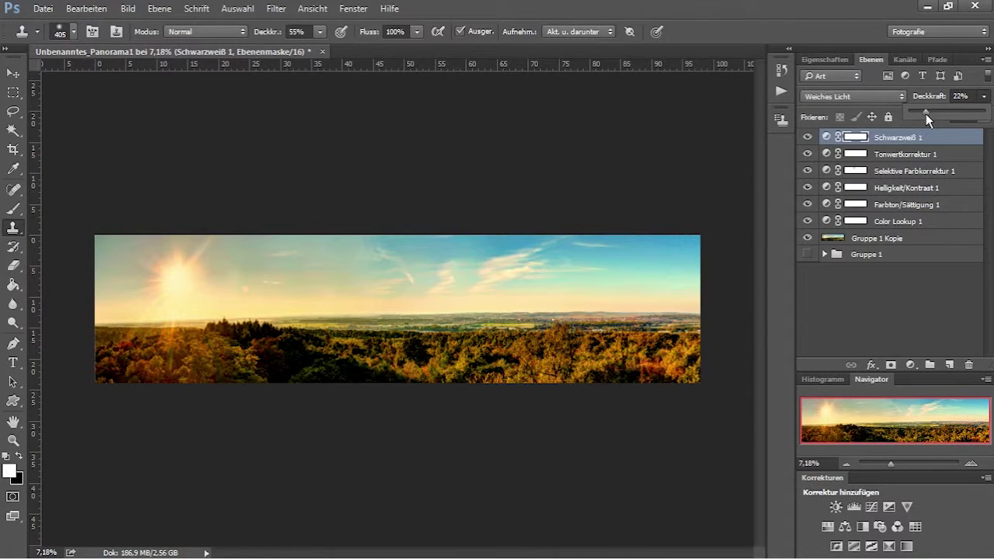
{"action": "key", "text": "i"}
{"action": "left_click", "coordinate": [463, 241]}
{"action": "double_click", "coordinate": [807, 170]}
- Select the Gruppe 1 Kopie layer and check the brush size and hardness
{"action": "left_click", "coordinate": [877, 238]}
{"action": "key", "text": "b"}
{"action": "right_click", "coordinate": [545, 334]}
{"action": "key", "text": "Escape"}
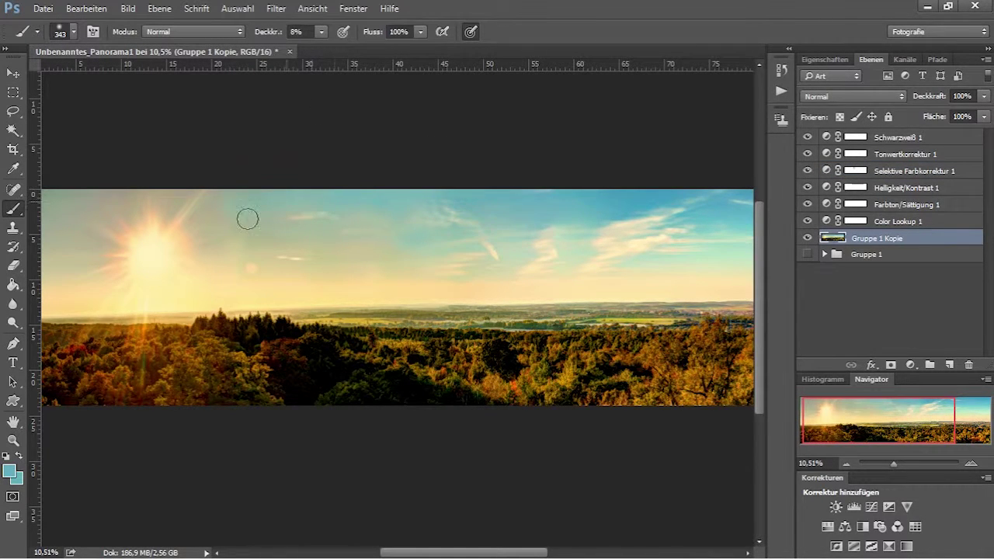
- Add a Kurven 1 curves layer and compare the image with and without it
{"action": "scroll", "coordinate": [365, 282], "scroll_direction": "down", "scroll_amount": 2}
{"action": "scroll", "coordinate": [373, 267], "scroll_direction": "up", "scroll_amount": 3}
{"action": "scroll", "coordinate": [521, 204], "scroll_direction": "down", "scroll_amount": 4}
{"action": "scroll", "coordinate": [328, 218], "scroll_direction": "up", "scroll_amount": 4}
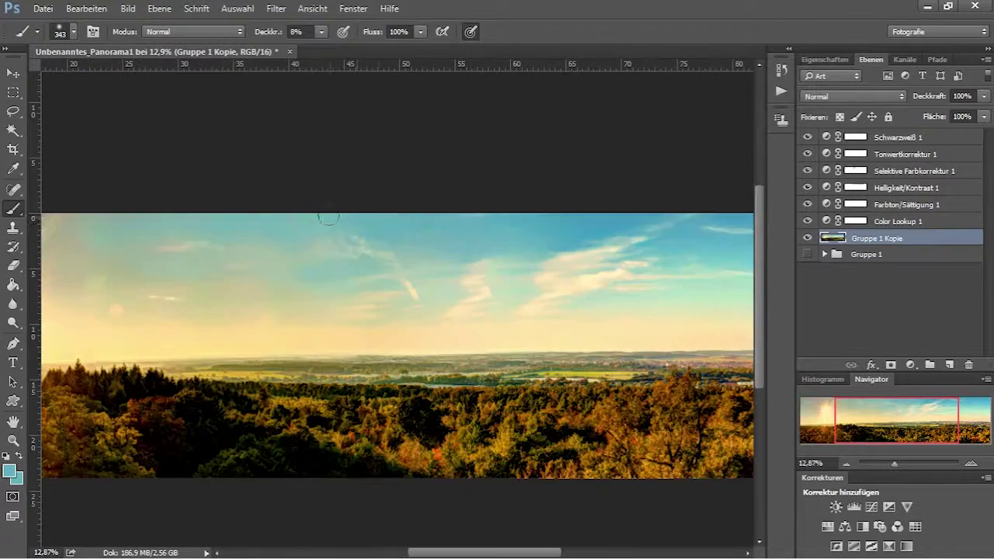
{"action": "scroll", "coordinate": [202, 266], "scroll_direction": "down", "scroll_amount": 2}
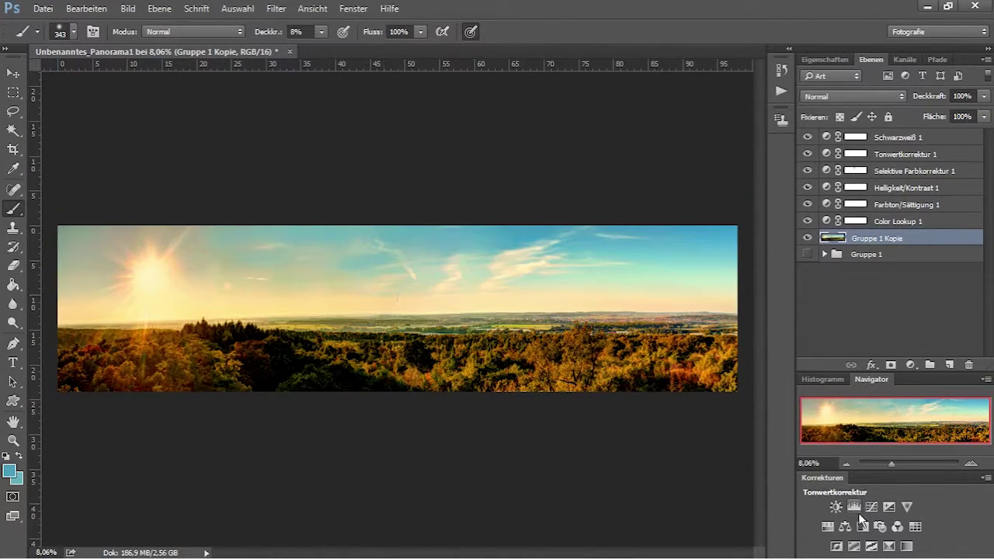
{"action": "left_click", "coordinate": [871, 506]}
{"action": "left_click", "coordinate": [870, 59]}
{"action": "double_click", "coordinate": [808, 138]}
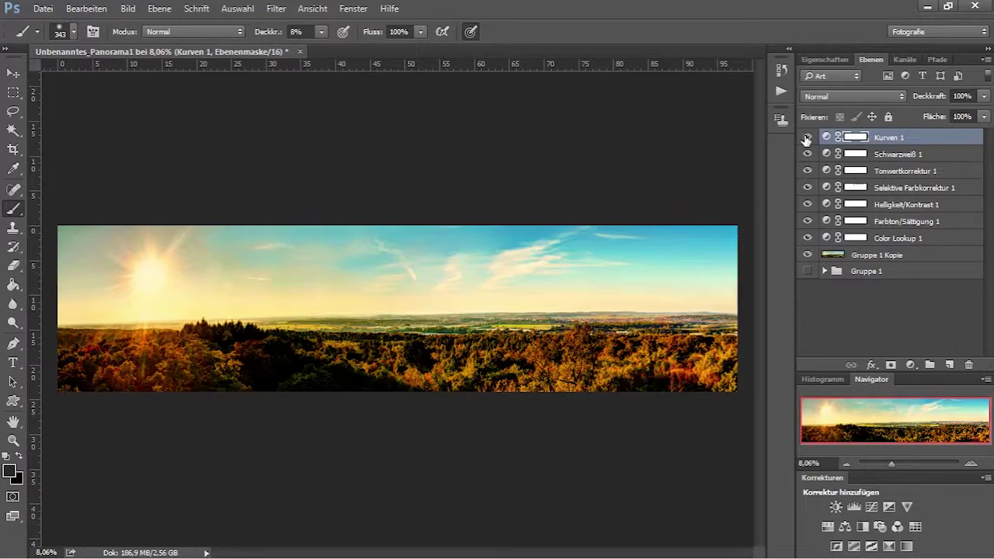
- Create a 50% gray Soft Light dodging layer and enlarge the dodge brush to 483
{"action": "key", "text": "ctrl+shift+n"}
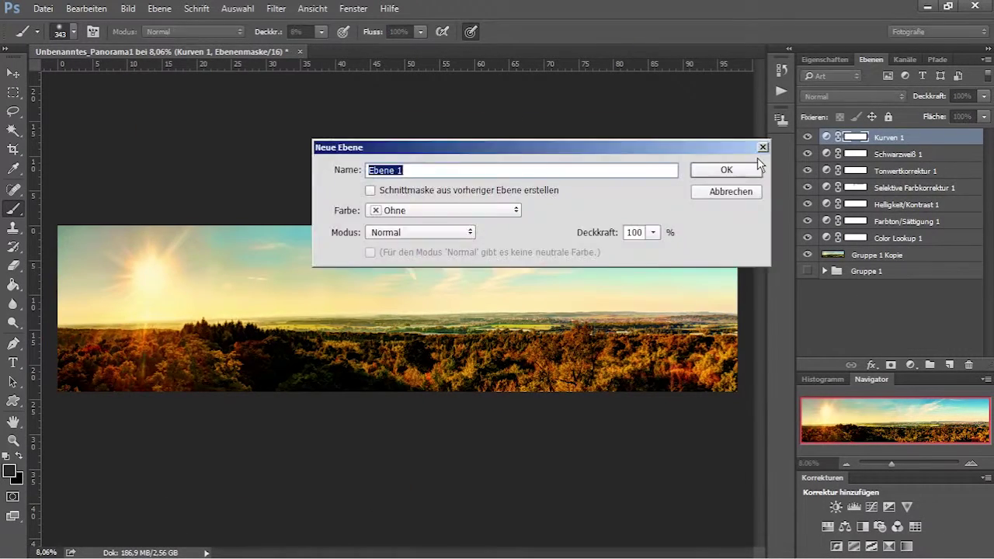
{"action": "key", "text": "o"}
{"action": "right_click", "coordinate": [400, 307]}
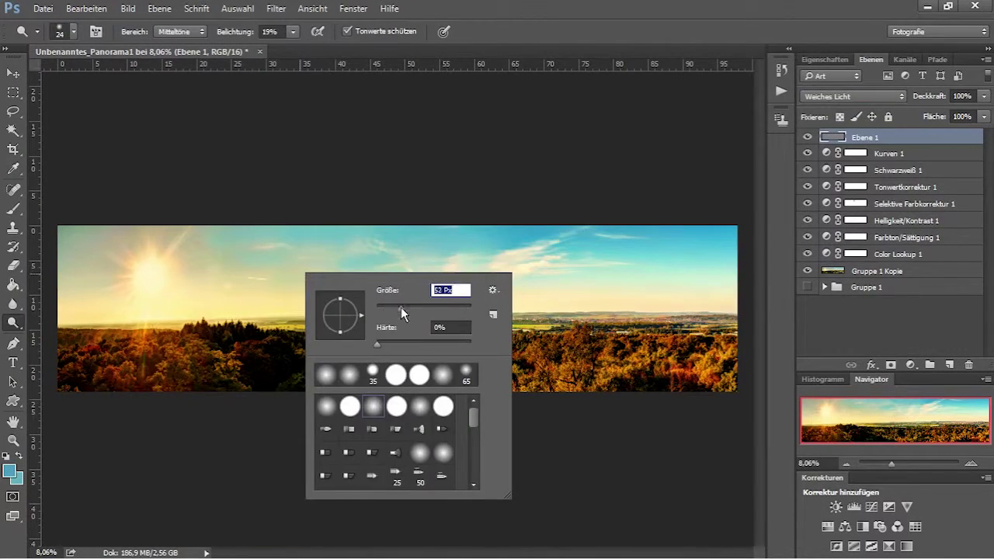
{"action": "left_click_drag", "start_coordinate": [448, 310], "coordinate": [459, 308]}
{"action": "key", "text": "Return"}
{"action": "scroll", "coordinate": [247, 270], "scroll_direction": "up", "scroll_amount": 3}
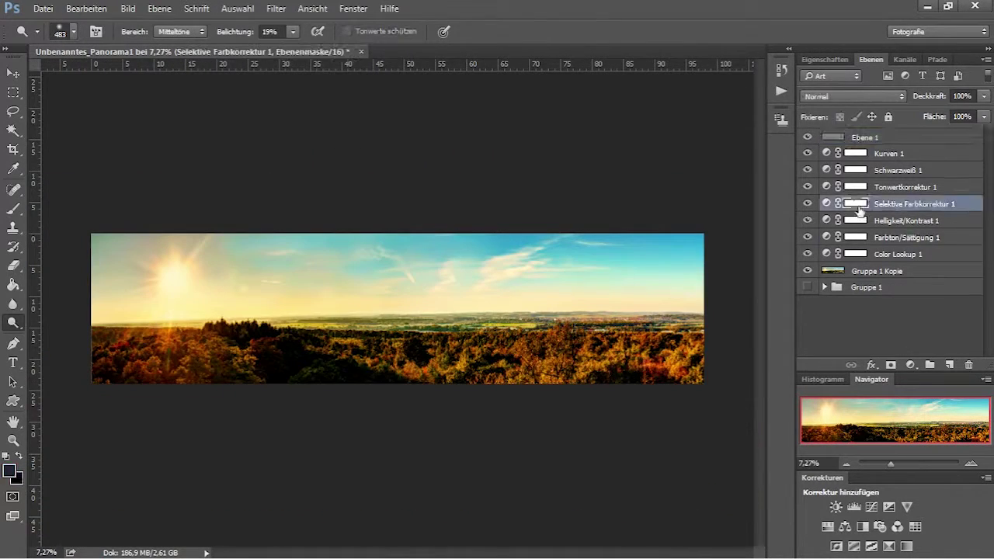
- Raise cyan and boost yellow in Selective Color, then hide the gray layer Ebene 1
{"action": "left_click_drag", "start_coordinate": [864, 154], "coordinate": [934, 154]}
{"action": "left_click_drag", "start_coordinate": [889, 185], "coordinate": [931, 214]}
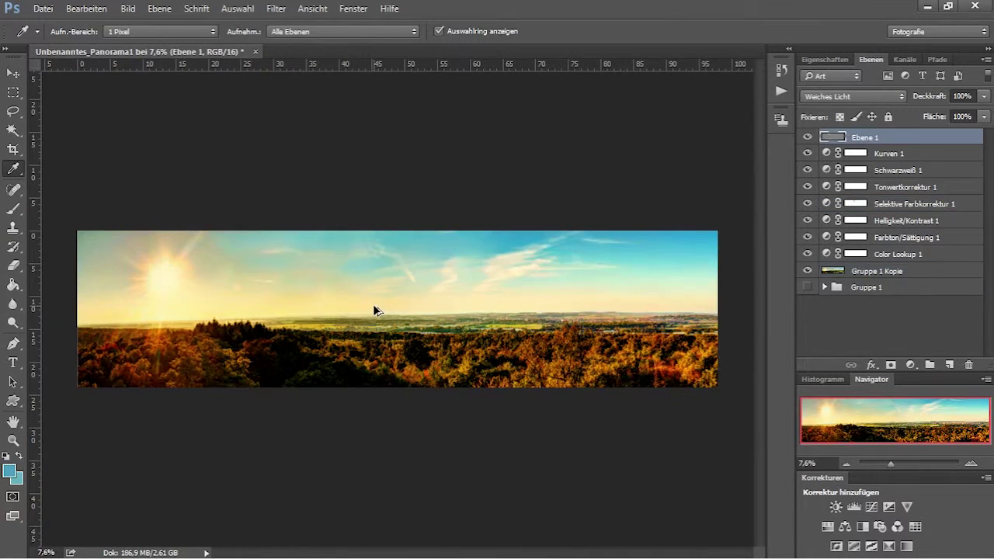
{"action": "left_click", "coordinate": [808, 137]}
- Rotate the layers from Kurven 1 down to Gruppe 1 Kopie by about 0.56°
{"action": "left_click", "coordinate": [876, 271]}
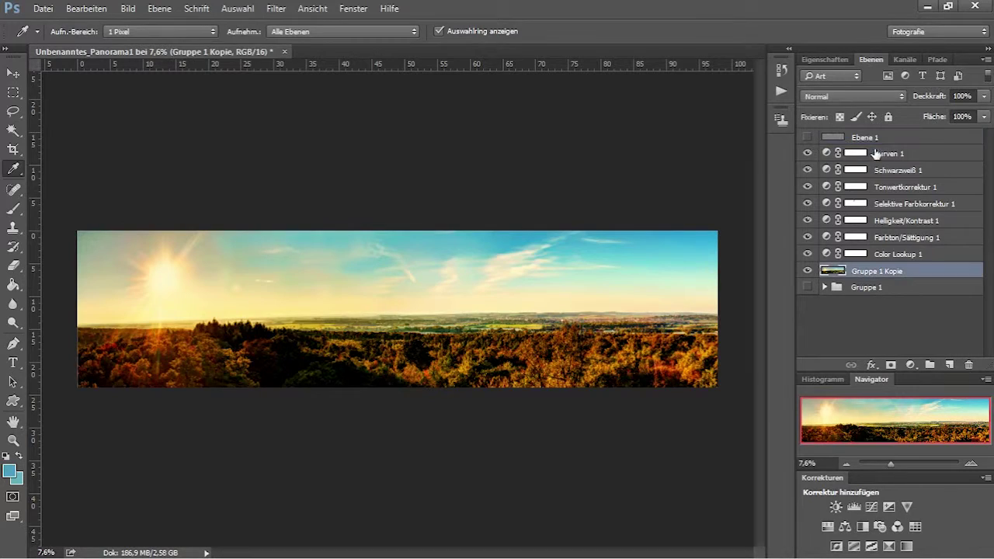
{"action": "left_click", "coordinate": [889, 153], "text": "shift"}
{"action": "key", "text": "ctrl+t"}
{"action": "left_click_drag", "start_coordinate": [732, 184], "coordinate": [739, 187]}
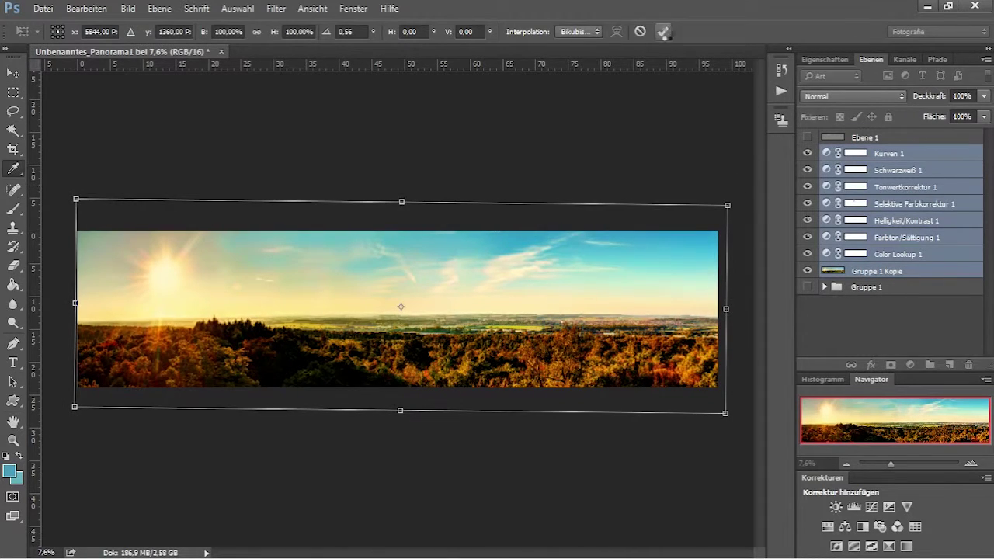
{"action": "key", "text": "Return"}
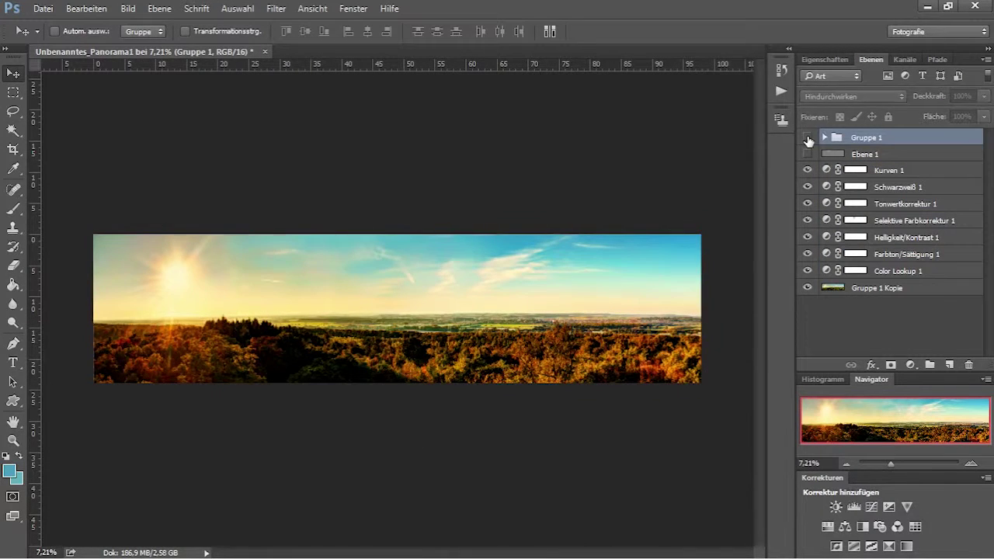
- Stamp all visible layers into a new layer and set clone opacity to 18%
{"action": "key", "text": "ctrl+shift+alt+e"}
{"action": "left_click", "coordinate": [13, 228]}
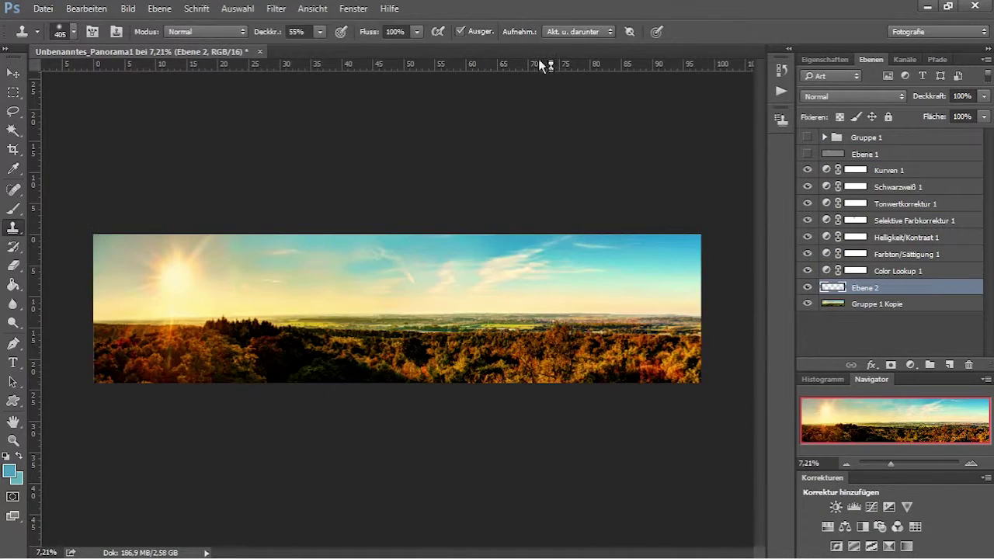
{"action": "scroll", "coordinate": [406, 222], "scroll_direction": "up", "scroll_amount": 3}
{"action": "left_click_drag", "start_coordinate": [319, 32], "coordinate": [293, 48]}
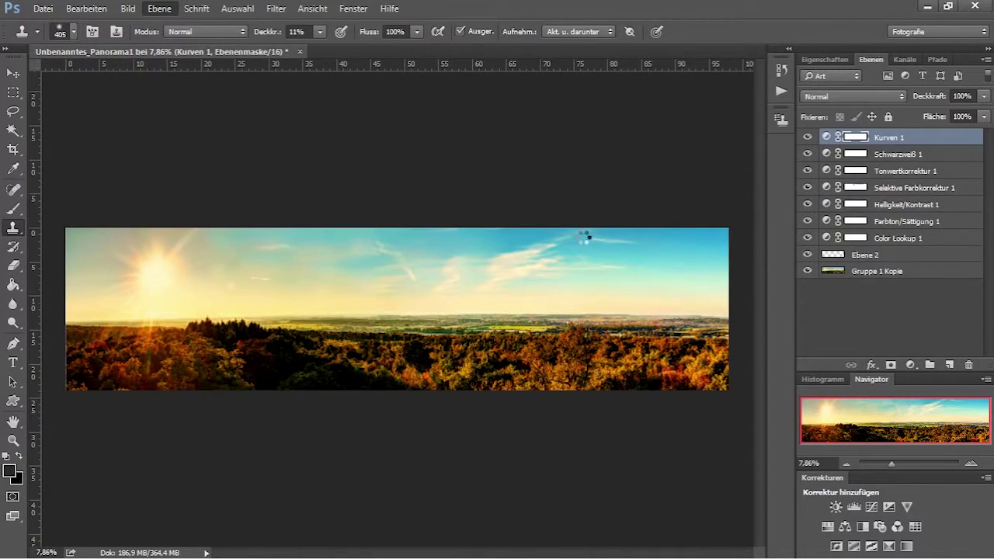
- Resize the panorama to 600 px high
{"action": "key", "text": "ctrl+alt+i"}
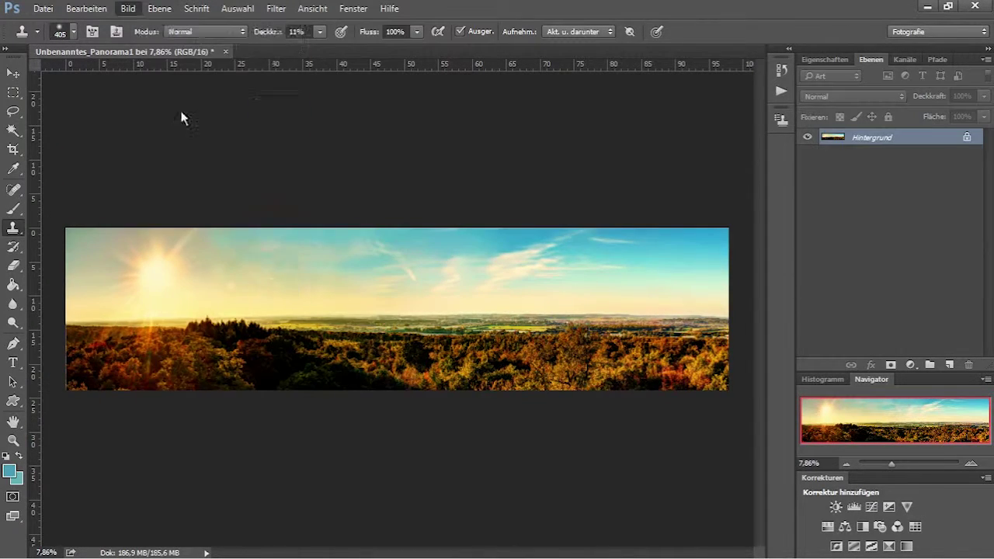
{"action": "type", "text": "600"}
{"action": "key", "text": "Return"}
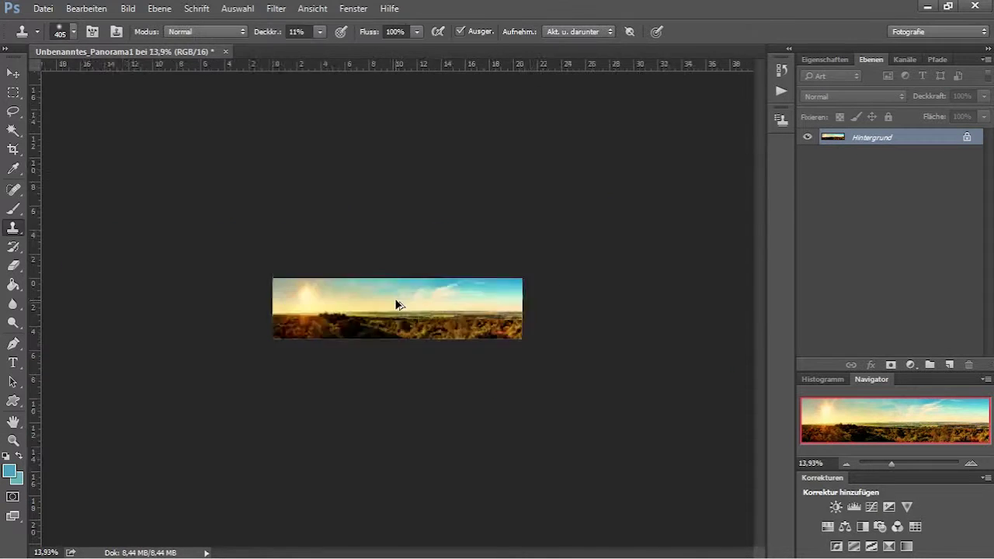
{"action": "key", "text": "ctrl+0"}
- Add a Gradient Map from the loaded Pastell set at 30% opacity
{"action": "left_click", "coordinate": [916, 528]}
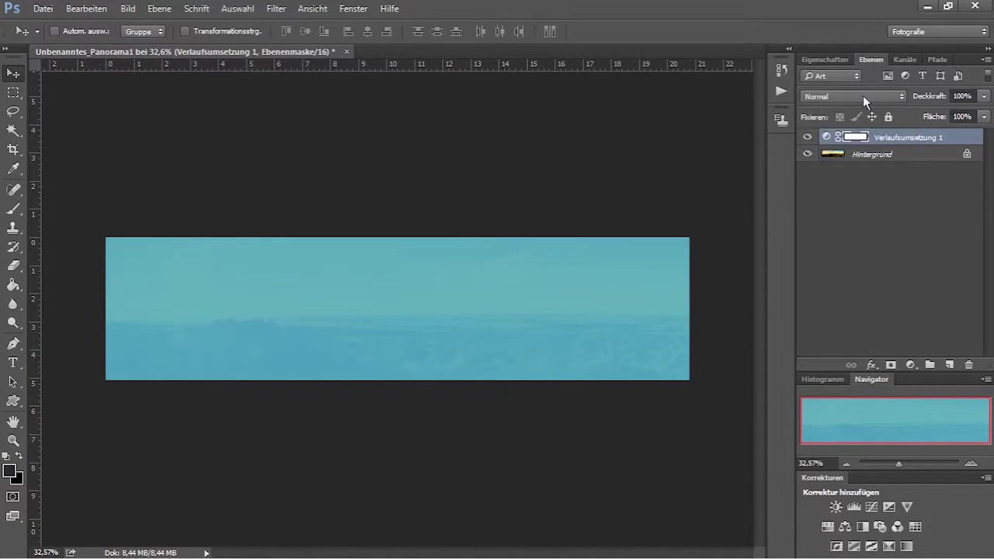
{"action": "left_click", "coordinate": [871, 95]}
{"action": "left_click", "coordinate": [571, 151]}
{"action": "left_click", "coordinate": [652, 119]}
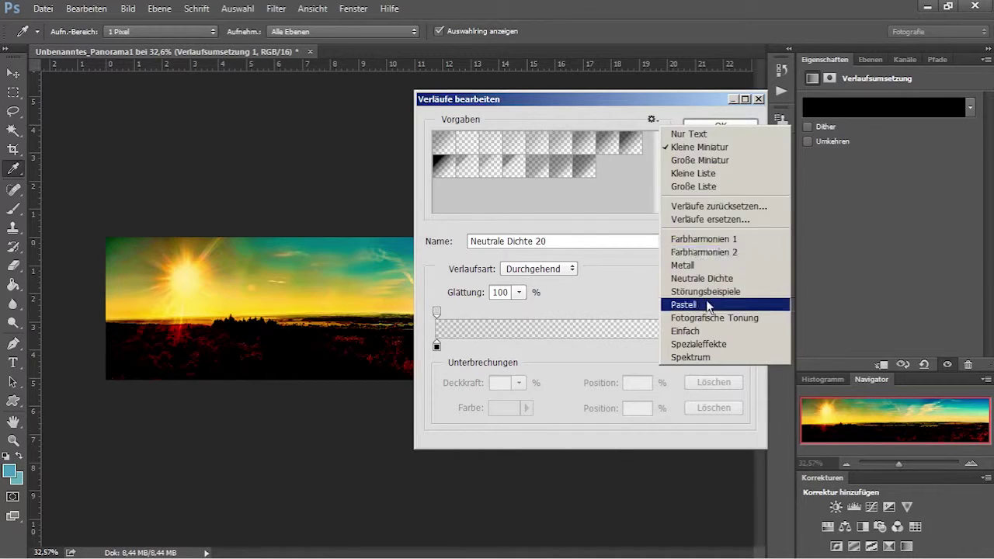
{"action": "left_click", "coordinate": [776, 304]}
{"action": "left_click", "coordinate": [502, 150]}
{"action": "left_click", "coordinate": [613, 151]}
{"action": "left_click", "coordinate": [721, 126]}
{"action": "left_click", "coordinate": [869, 60]}
{"action": "left_click_drag", "start_coordinate": [984, 96], "coordinate": [905, 112]}
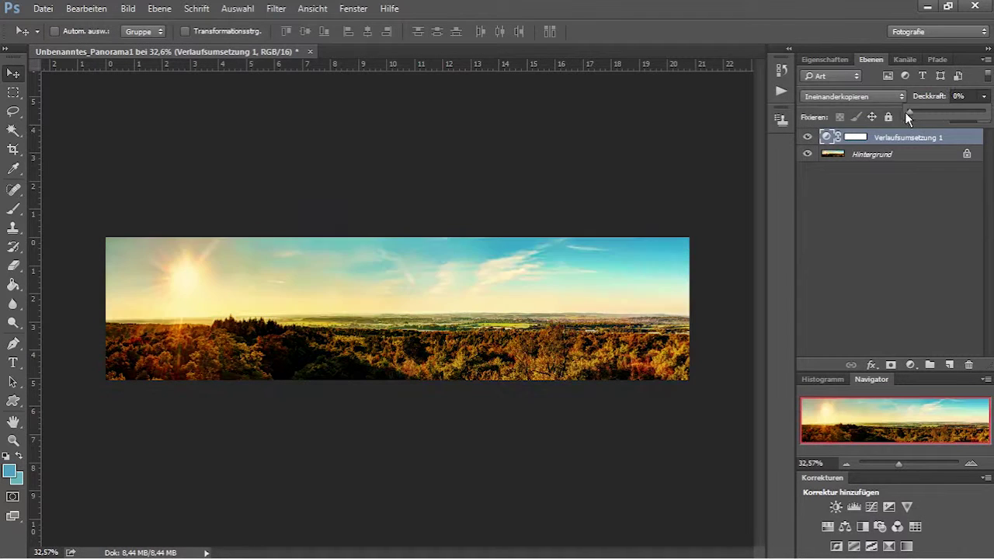
{"action": "key", "text": "3"}
{"action": "double_click", "coordinate": [810, 137]}
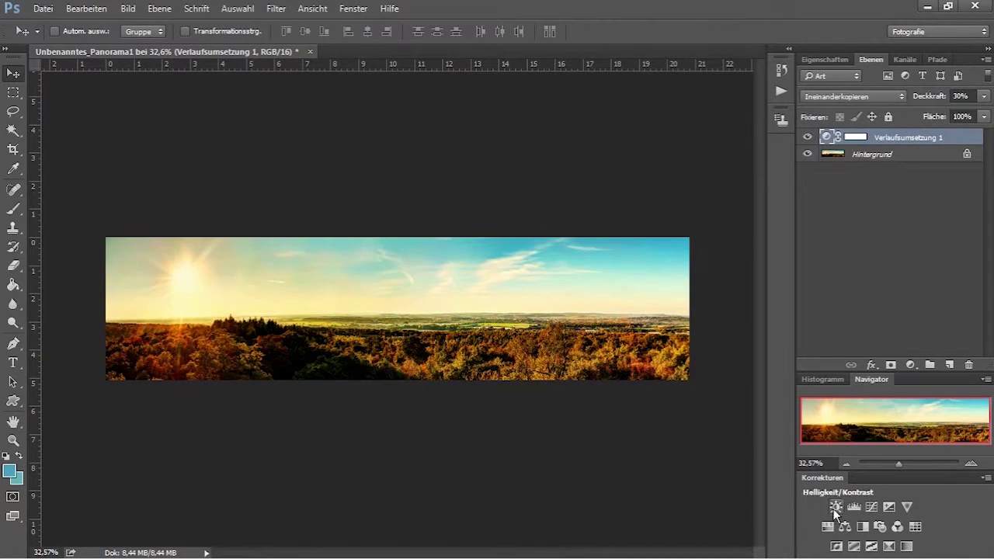
- Add a Color Lookup layer, trying Kodak 5218 and then the Fuji F125 film look
{"action": "left_click", "coordinate": [915, 527]}
{"action": "left_click", "coordinate": [943, 103]}
{"action": "left_click", "coordinate": [899, 402]}
{"action": "key", "text": "Up"}
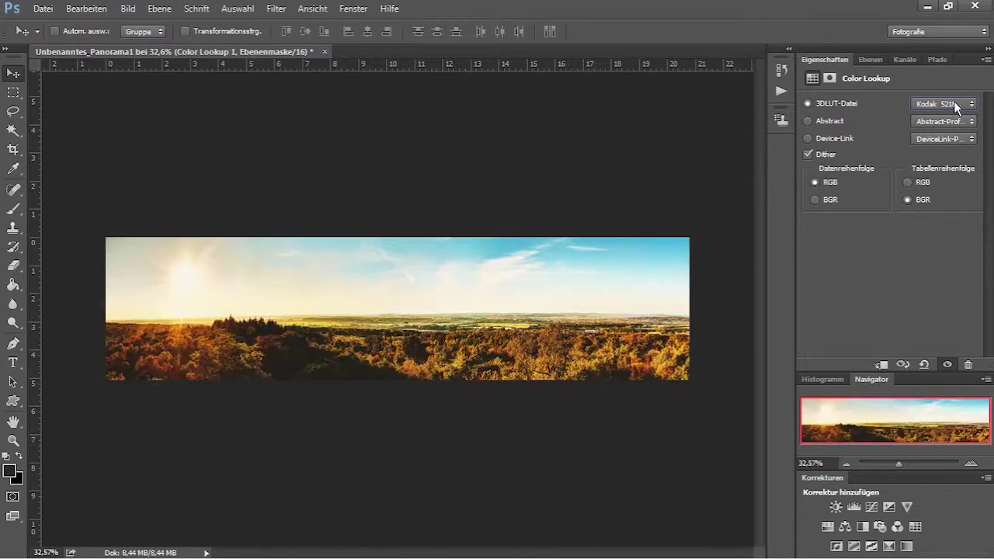
{"action": "key", "text": "Up"}
{"action": "key", "text": "Up"}
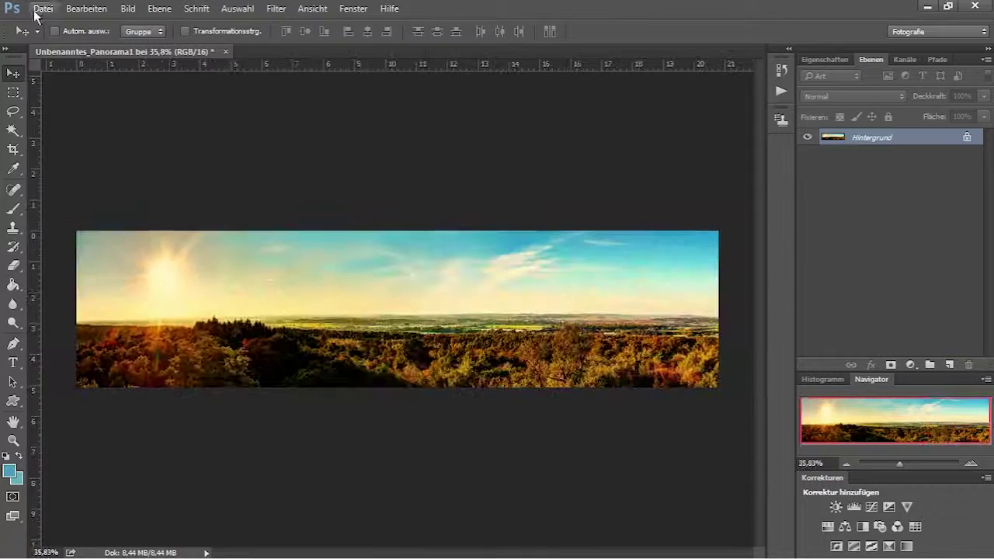
- Bring up Save As to save the panorama as a JPEG
{"action": "key", "text": "ctrl+shift+s"}
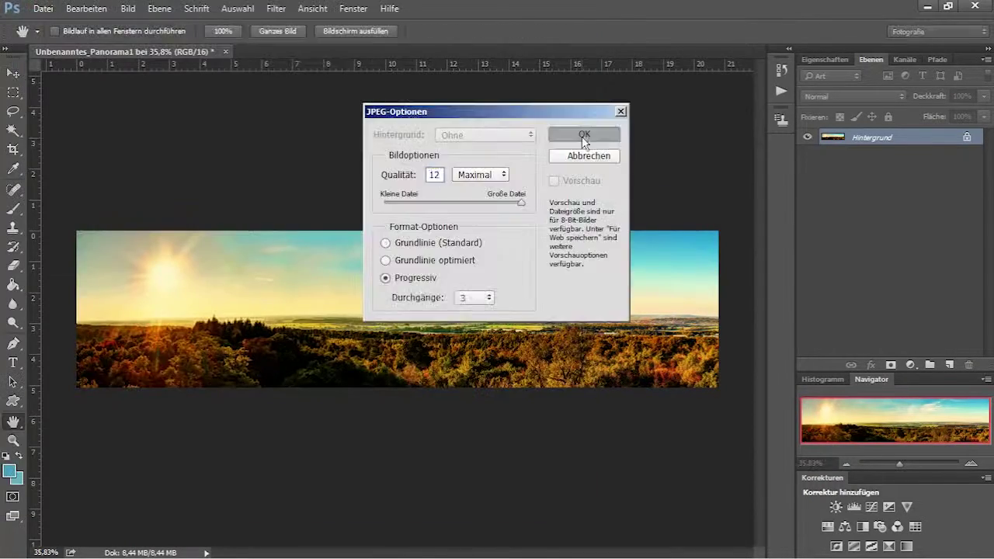